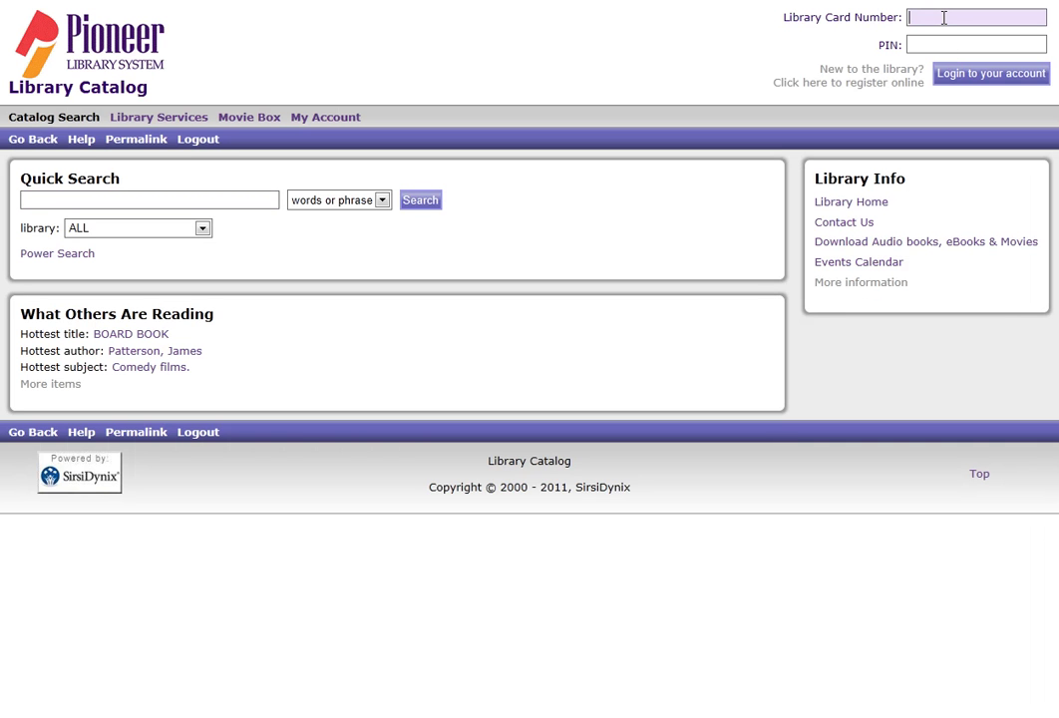
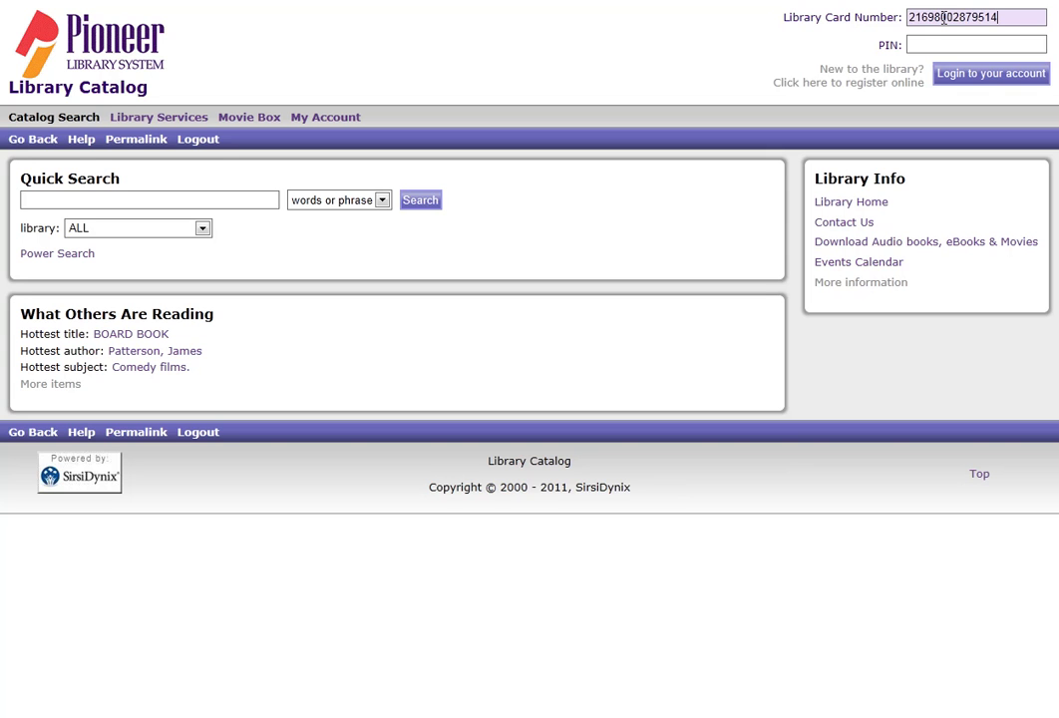
Log in by entering the library card number and the account PIN
{"action": "left_click", "coordinate": [927, 45]}
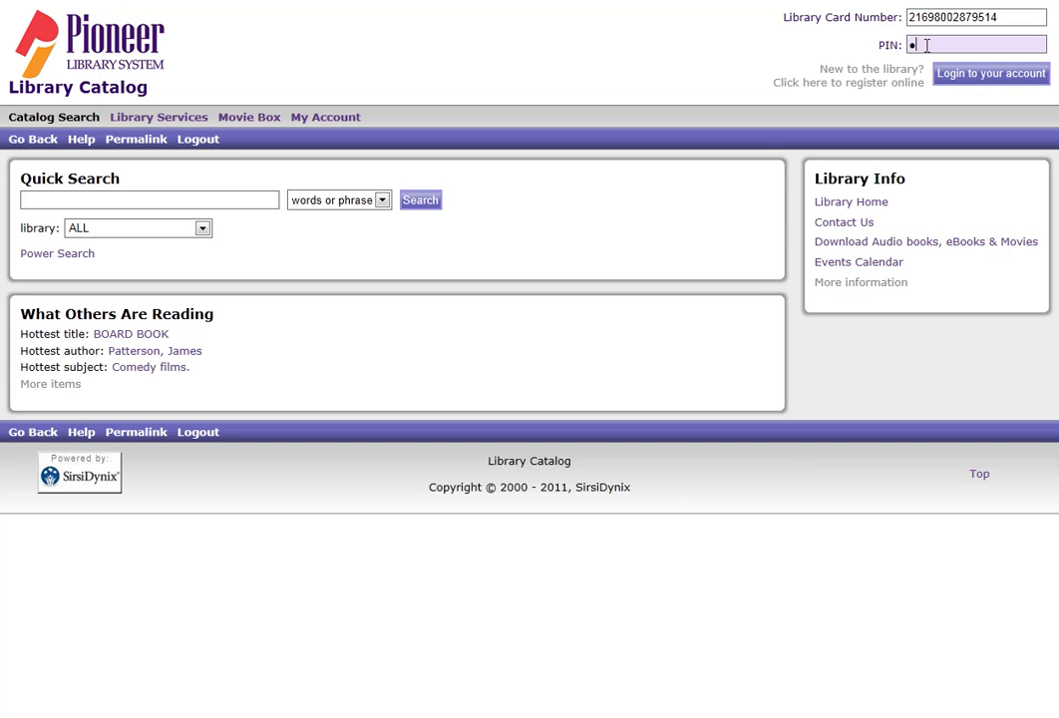
{"action": "type", "text": "4"}
{"action": "left_click", "coordinate": [989, 79]}
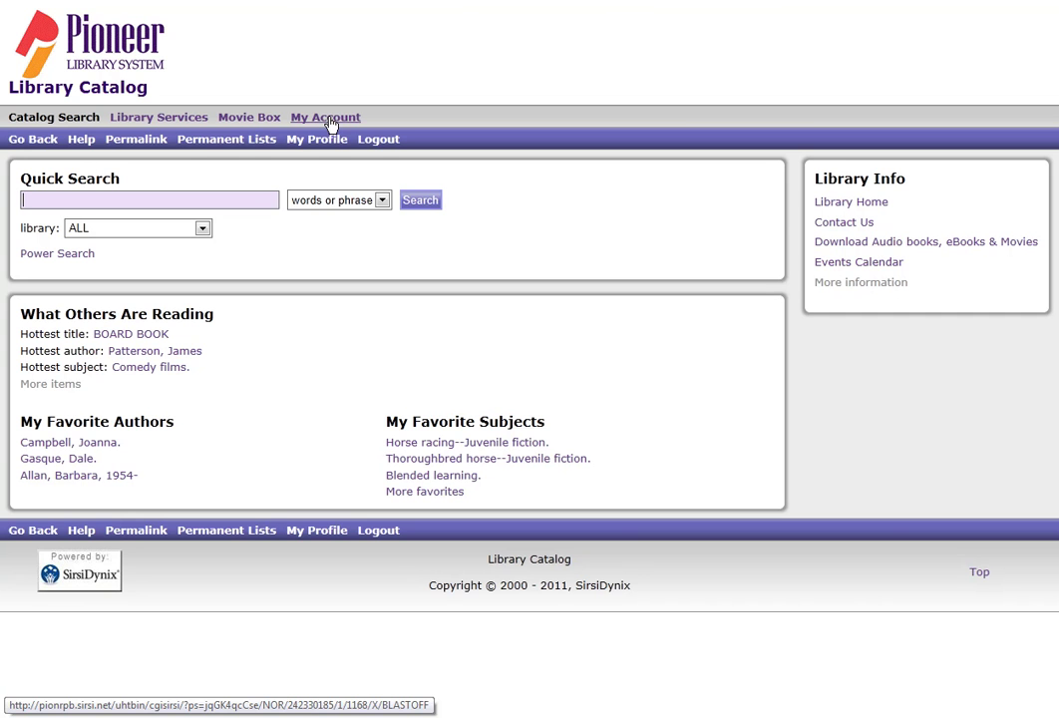
Open My Account and go to the list of current holds
{"action": "left_click", "coordinate": [330, 118]}
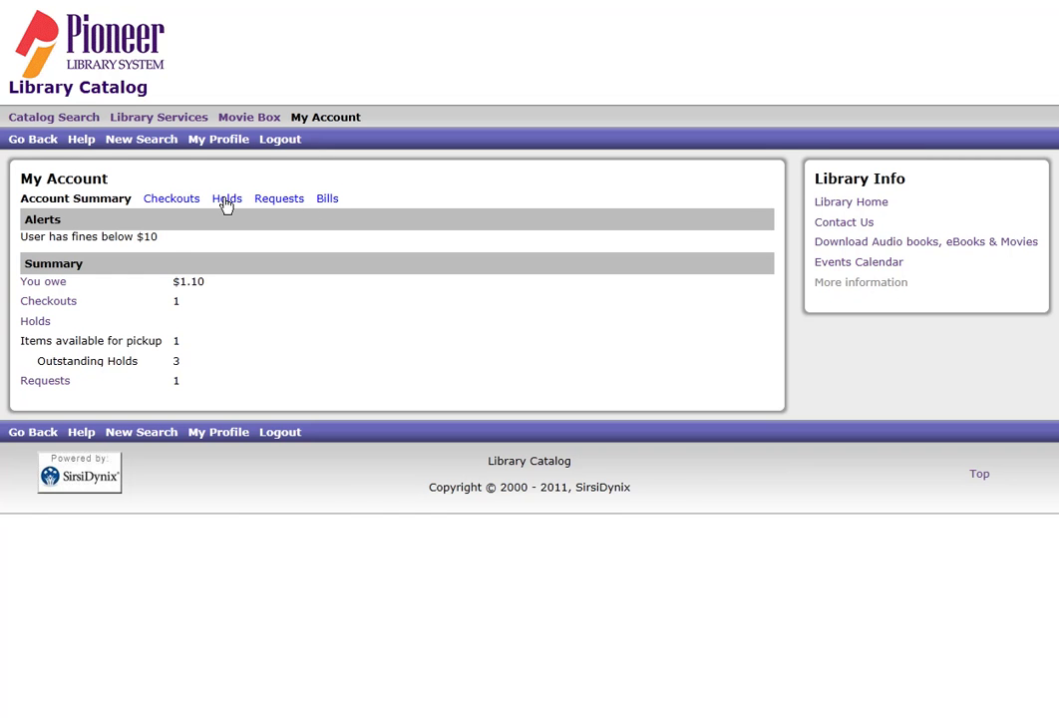
{"action": "left_click", "coordinate": [227, 202]}
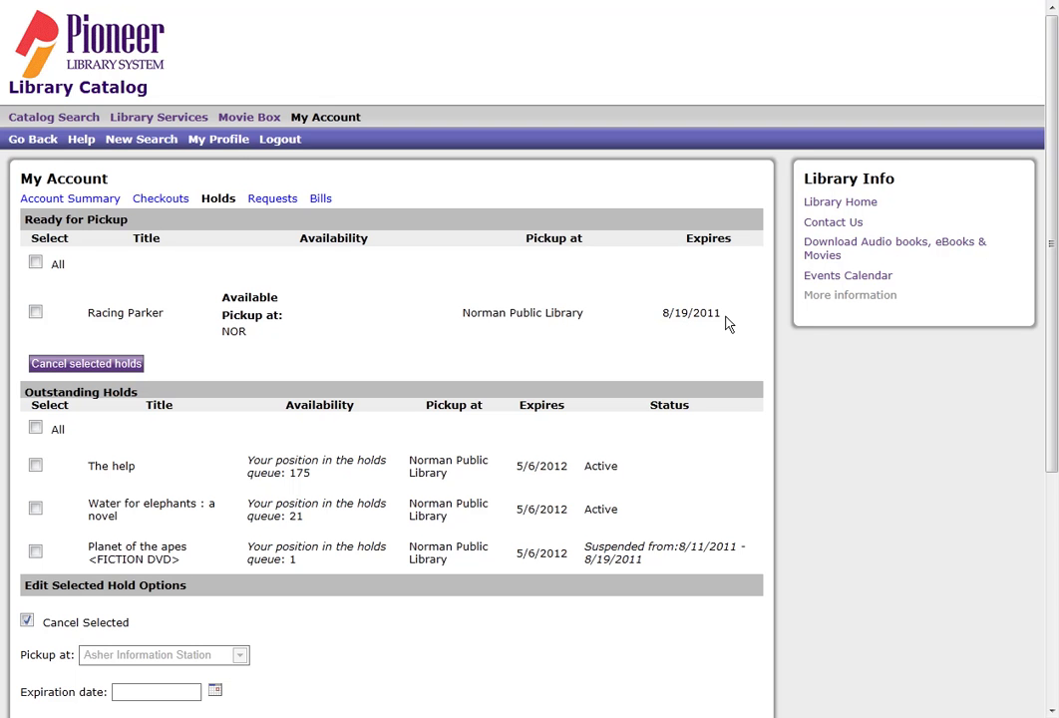
Scroll down the holds page to the outstanding holds, including The help
{"action": "left_click_drag", "start_coordinate": [1051, 314], "coordinate": [1052, 313]}
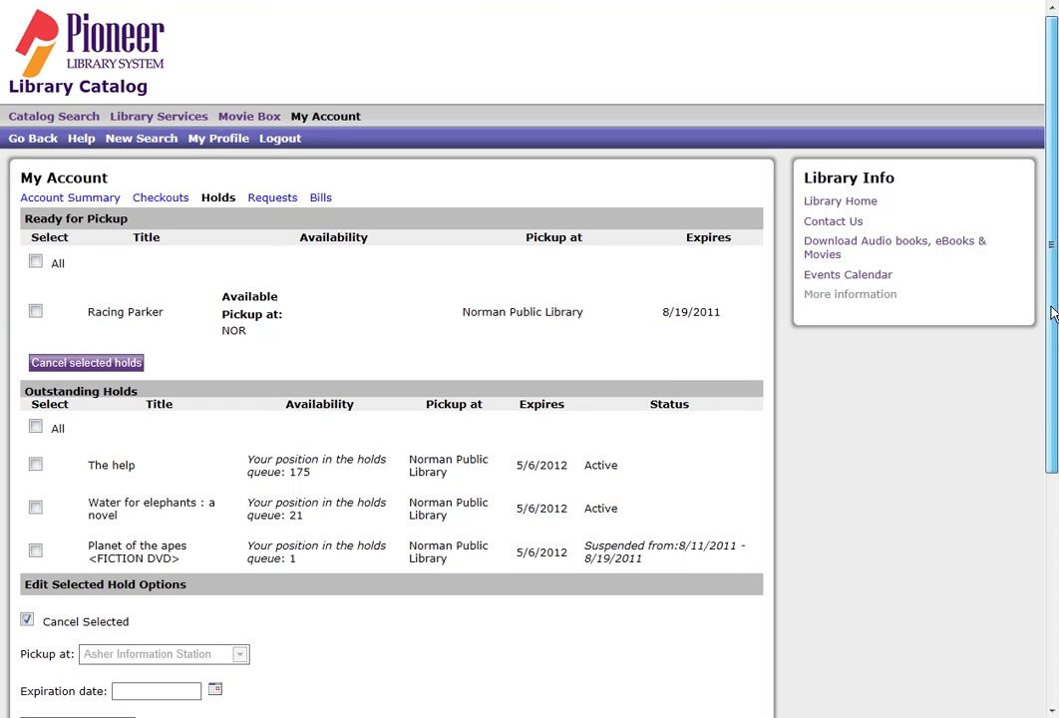
{"action": "scroll", "coordinate": [1052, 314], "scroll_direction": "down", "scroll_amount": 3}
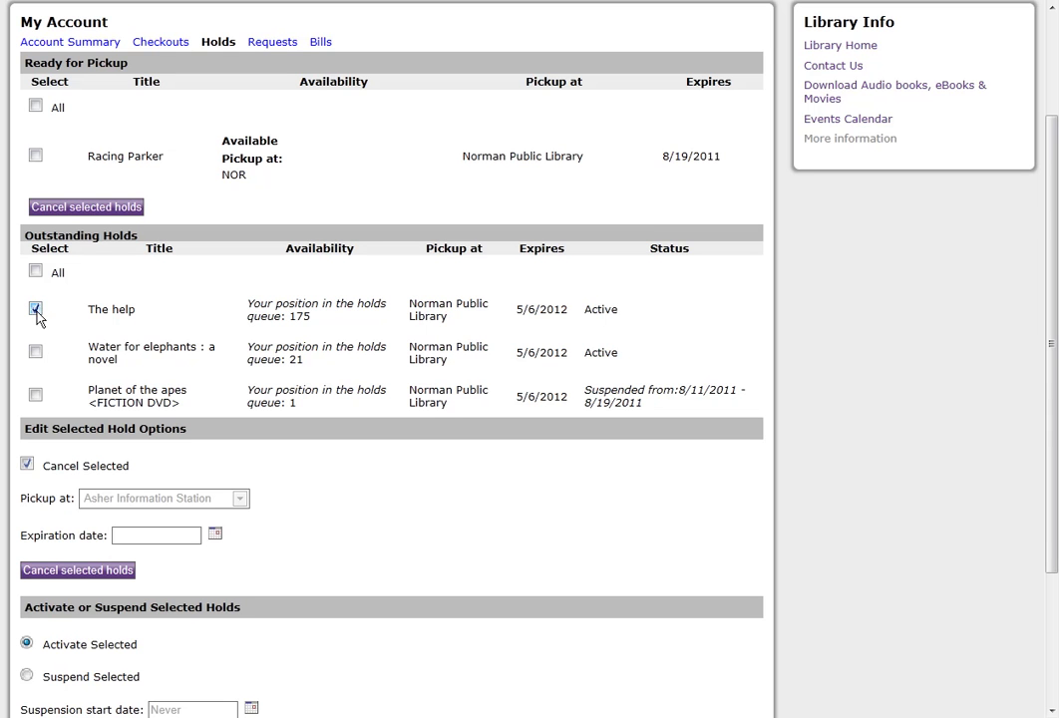
Change The help's pickup location to Moore Public Library and confirm the update
{"action": "left_click", "coordinate": [27, 464]}
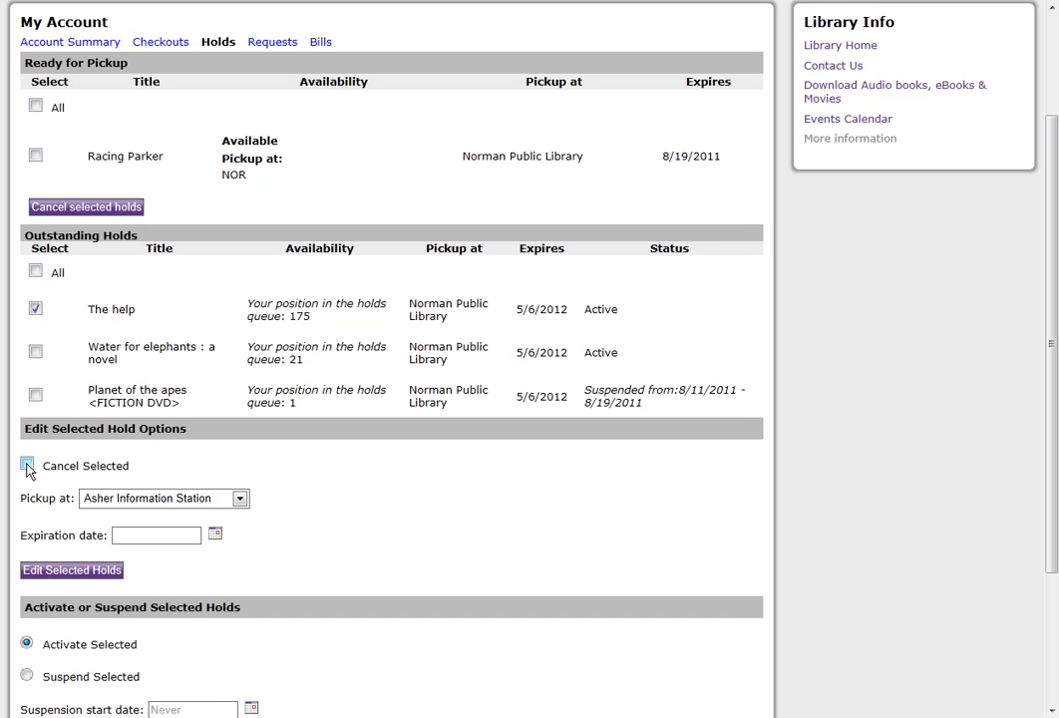
{"action": "left_click", "coordinate": [137, 500]}
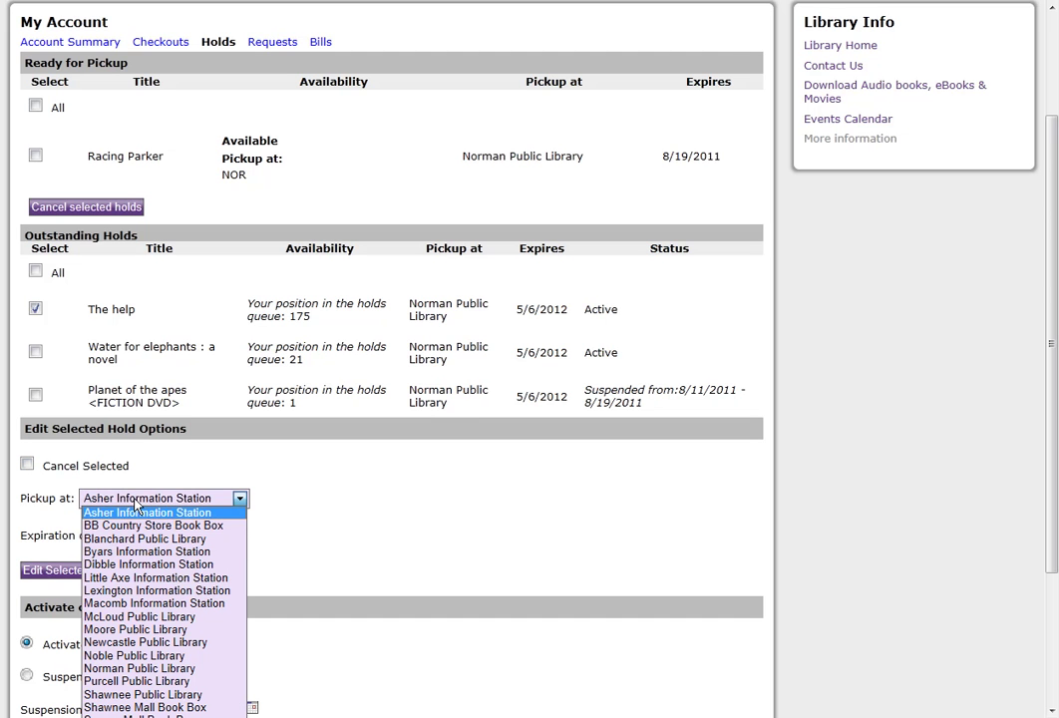
{"action": "left_click", "coordinate": [142, 630]}
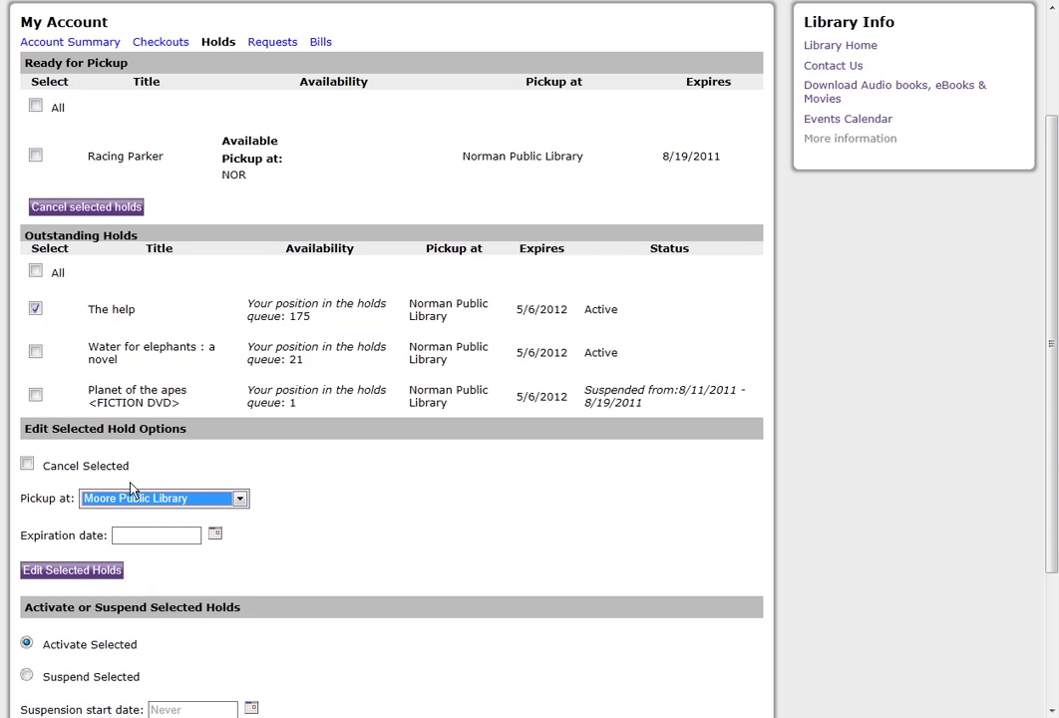
{"action": "left_click", "coordinate": [305, 496]}
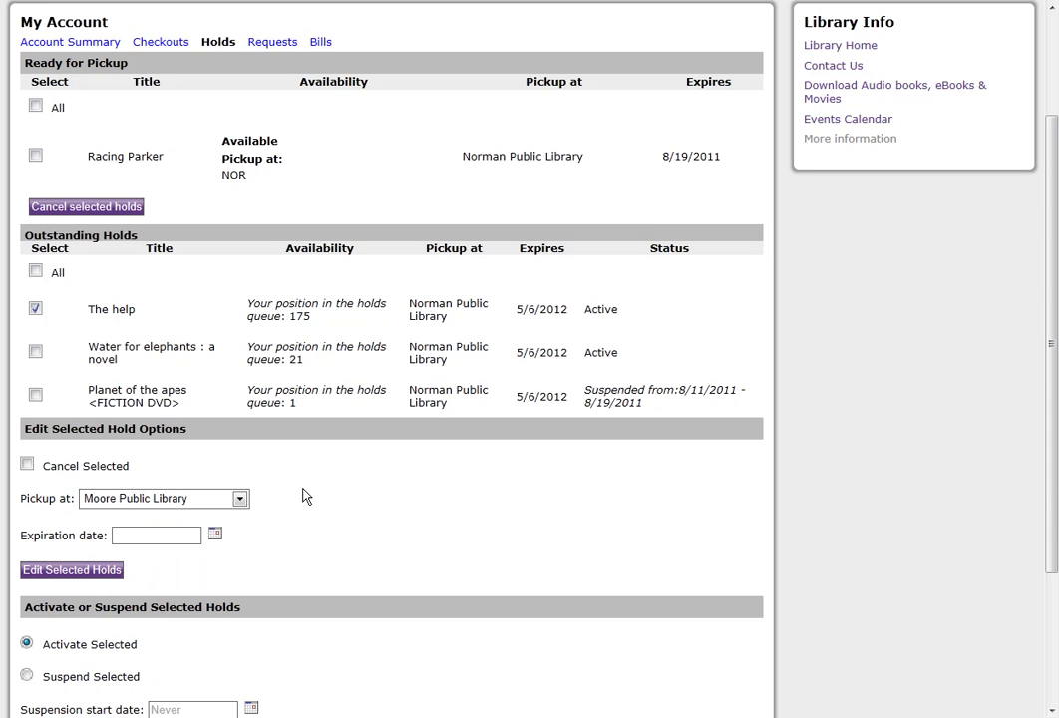
{"action": "left_click", "coordinate": [82, 580]}
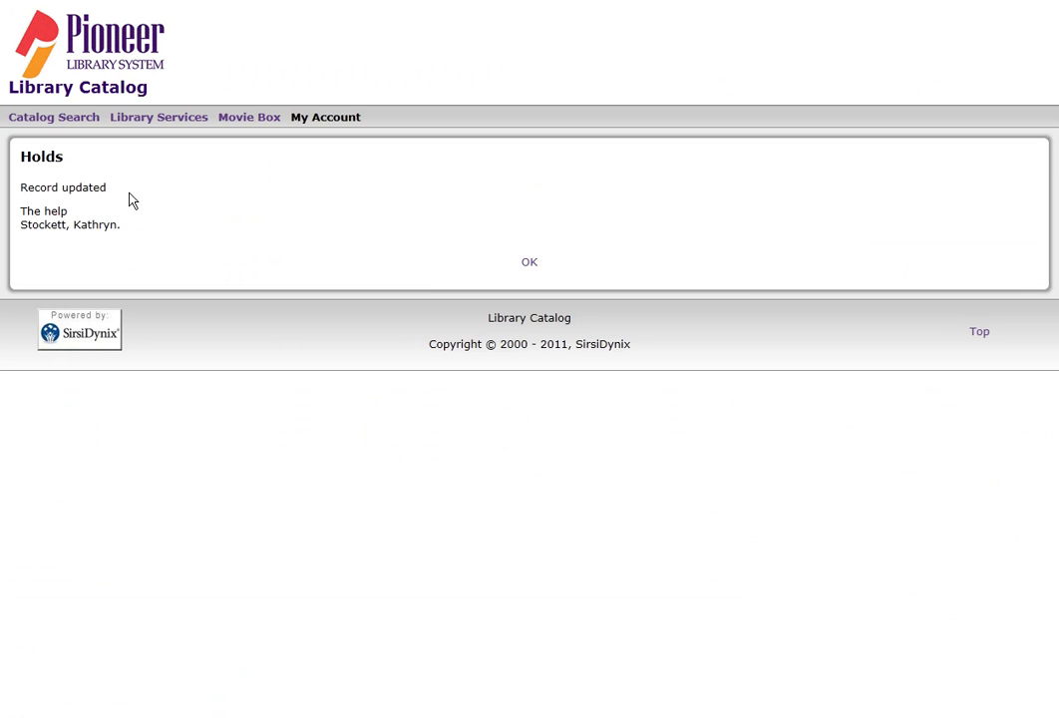
{"action": "left_click", "coordinate": [529, 263]}
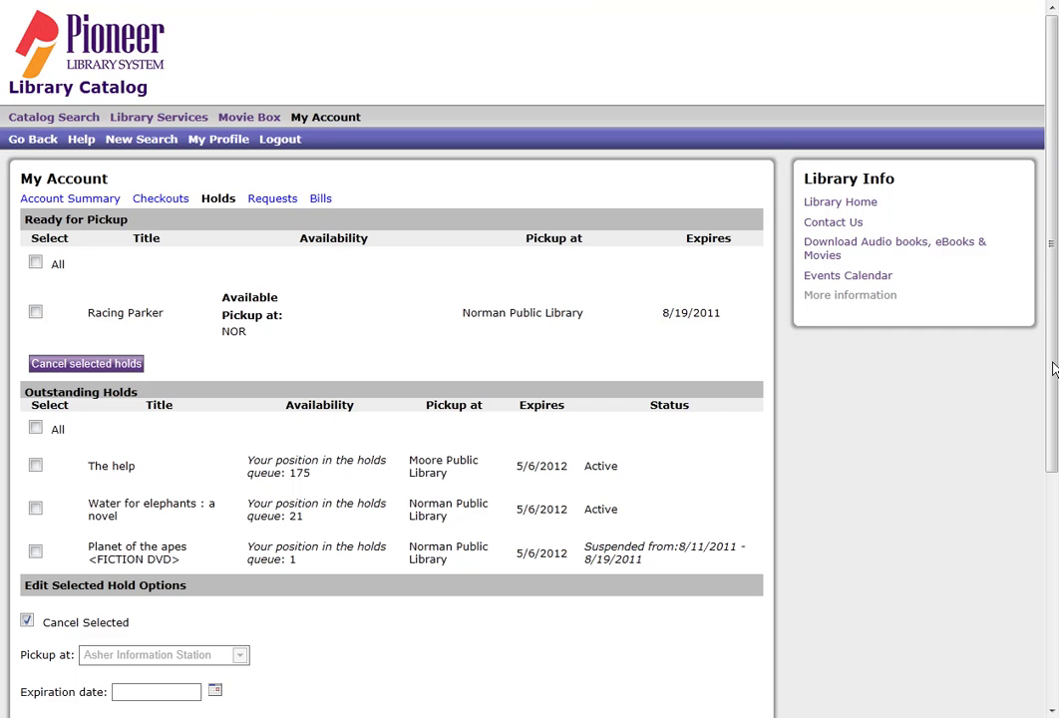
Switch the Water for elephants hold's pickup location to Moore Public Library
{"action": "left_click_drag", "start_coordinate": [1052, 366], "coordinate": [1047, 465]}
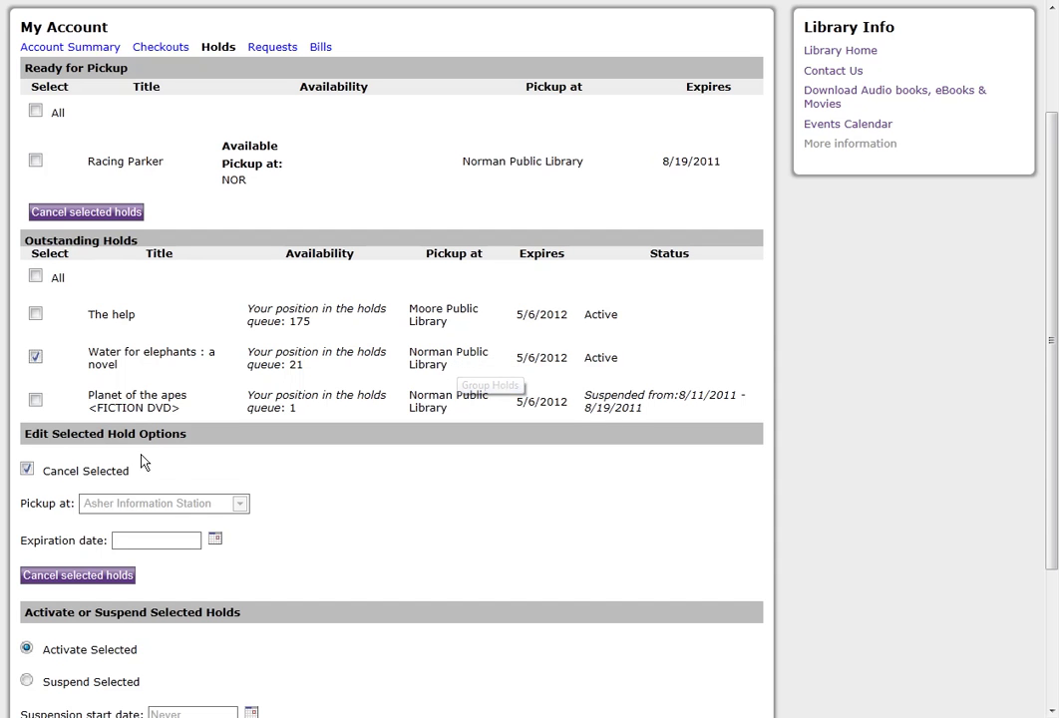
{"action": "left_click", "coordinate": [27, 469]}
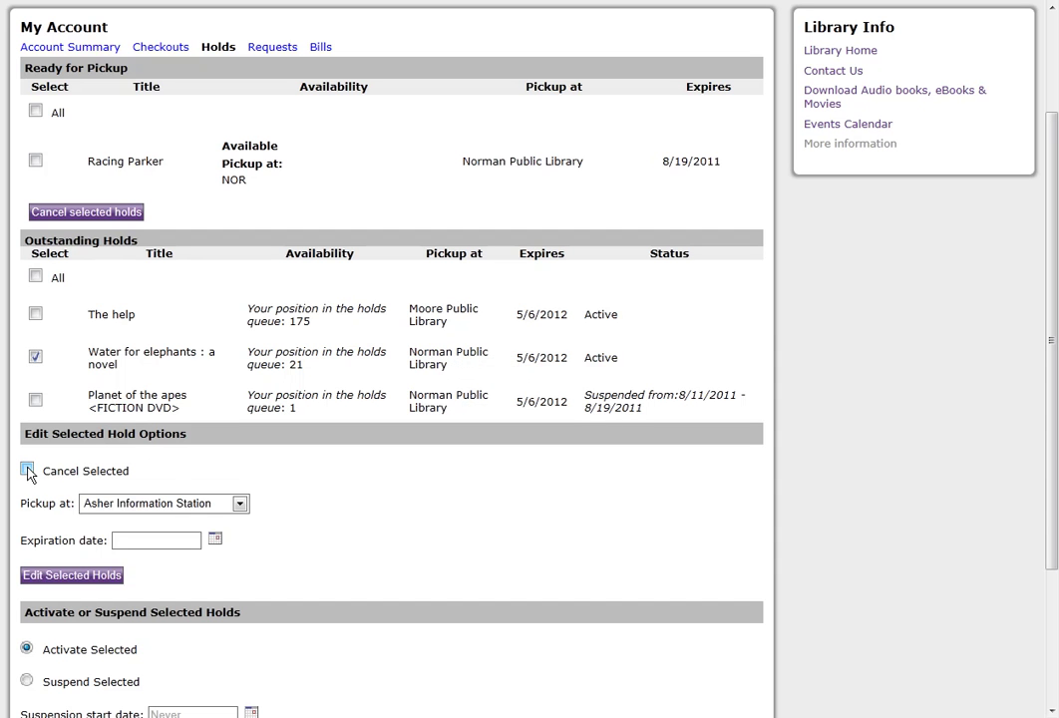
{"action": "left_click", "coordinate": [140, 503]}
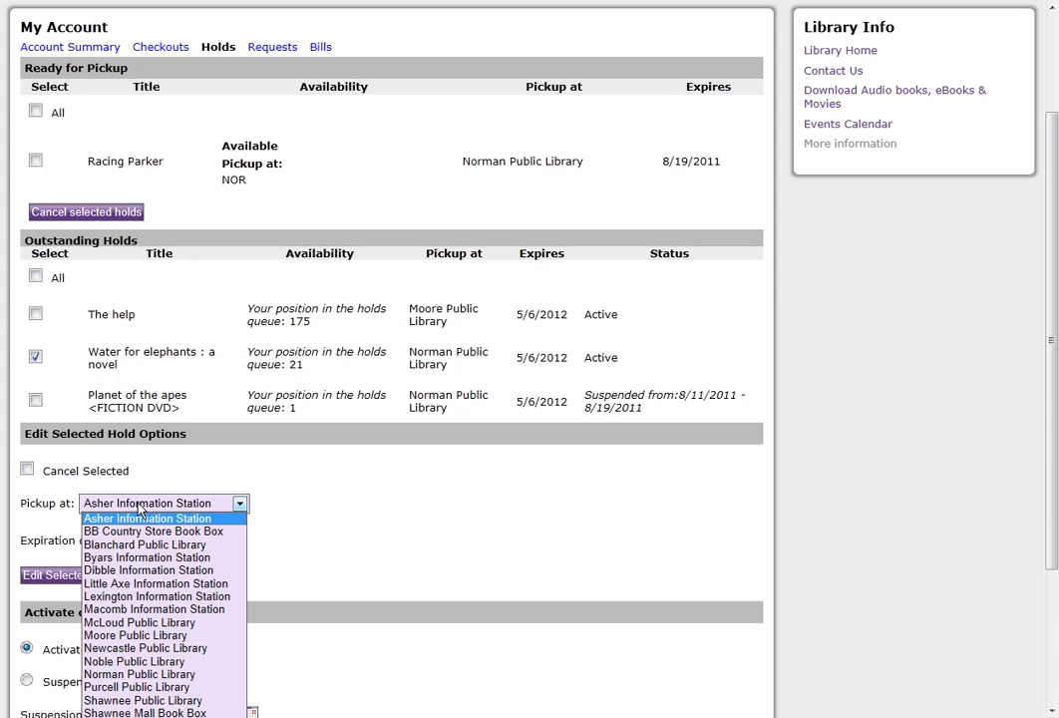
{"action": "left_click", "coordinate": [166, 636]}
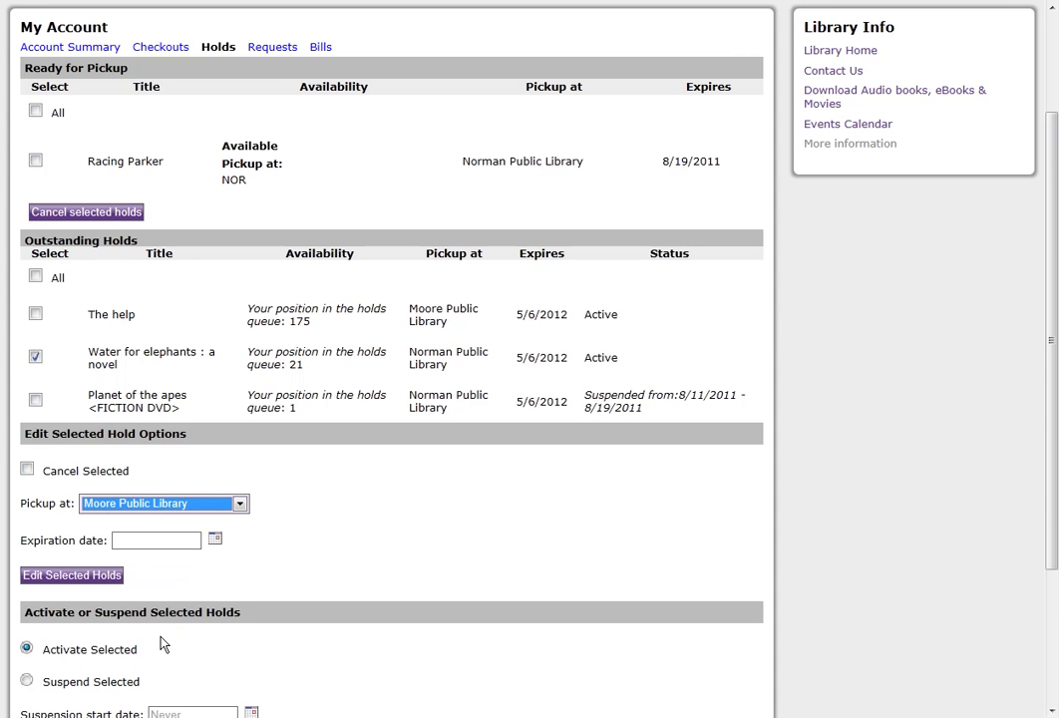
{"action": "left_click", "coordinate": [96, 575]}
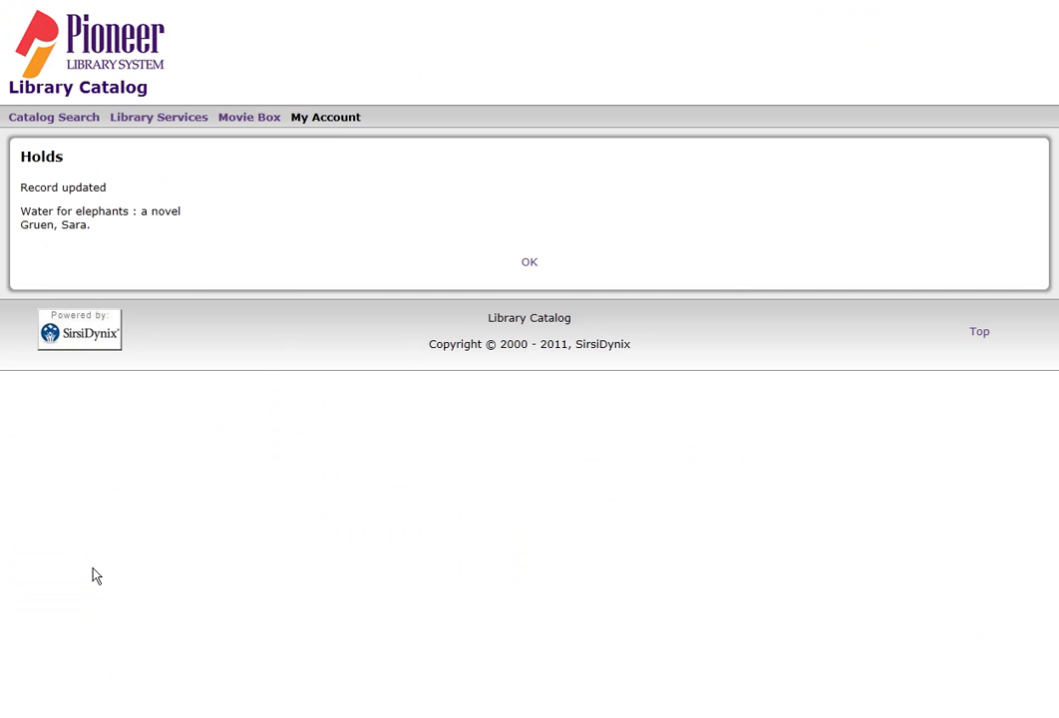
{"action": "left_click", "coordinate": [531, 265]}
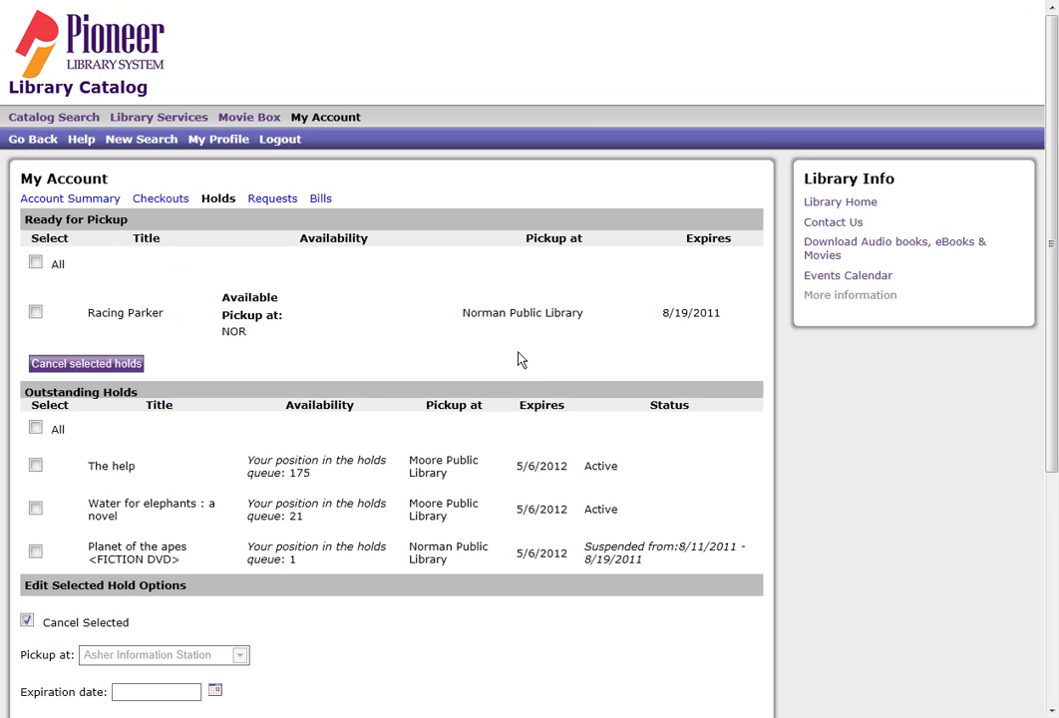
{"action": "scroll", "coordinate": [1047, 399], "scroll_direction": "down", "scroll_amount": 3}
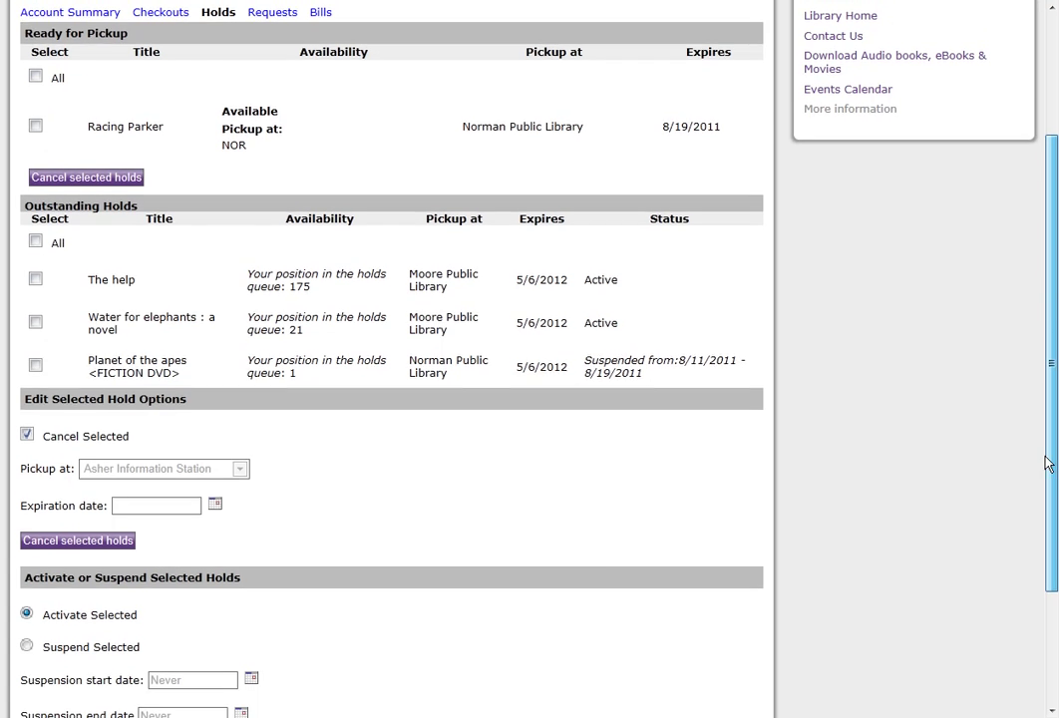
Suspend the Planet of the apes hold with an end date of 8/26/2011
{"action": "left_click_drag", "start_coordinate": [1051, 427], "coordinate": [1045, 502]}
{"action": "left_click", "coordinate": [35, 287]}
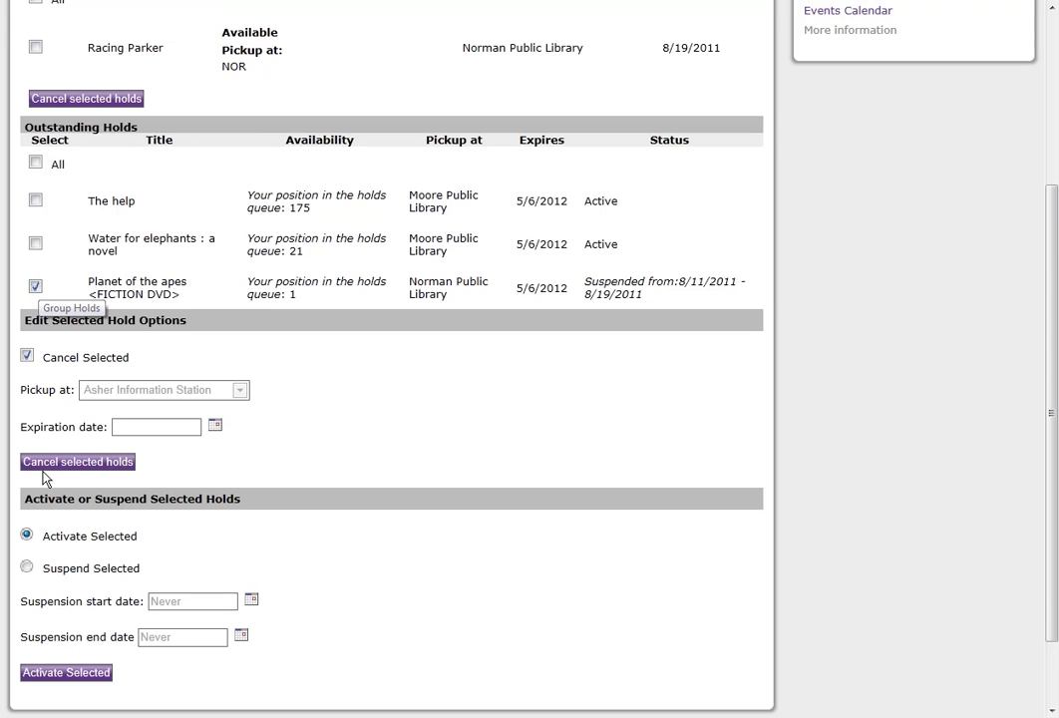
{"action": "left_click", "coordinate": [26, 568]}
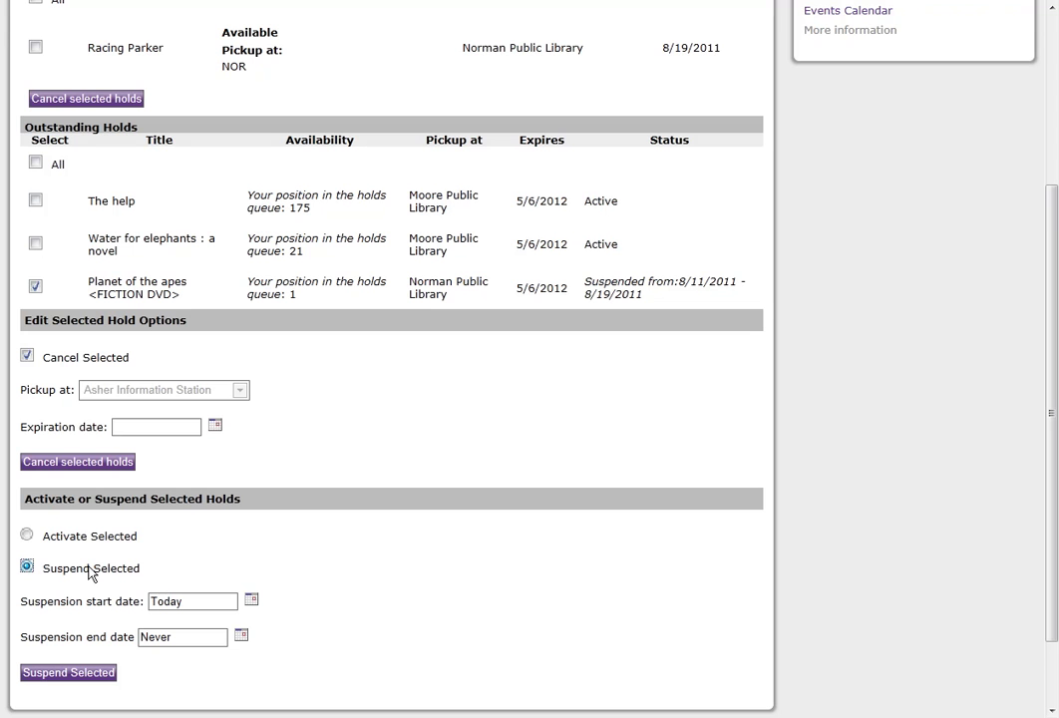
{"action": "left_click", "coordinate": [241, 635]}
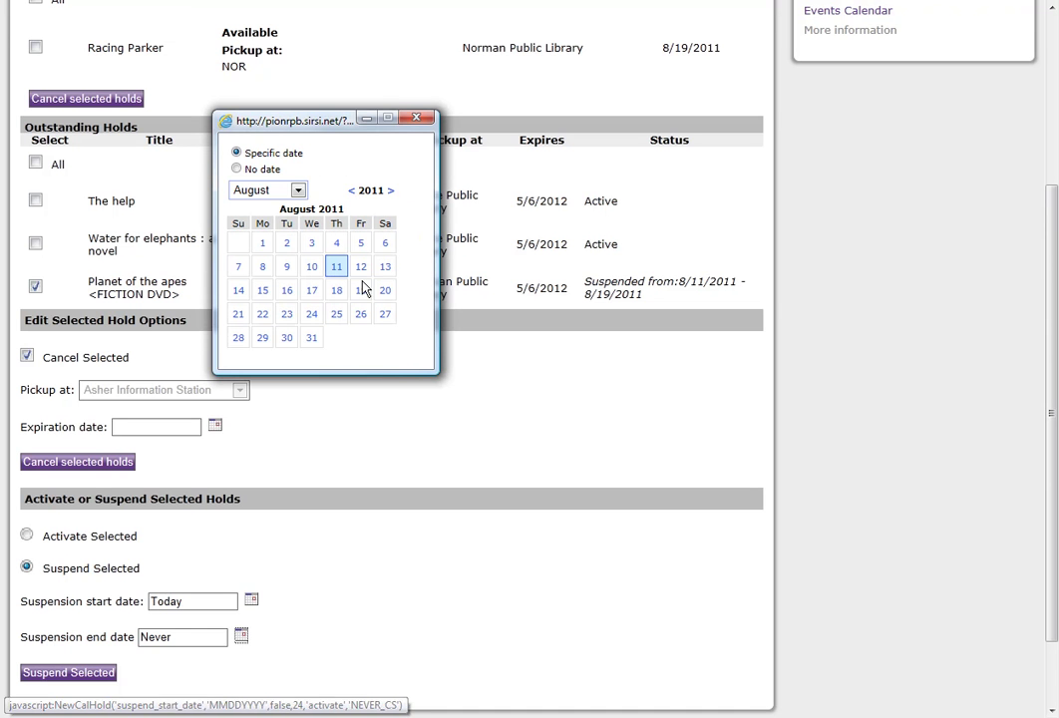
{"action": "left_click", "coordinate": [361, 315]}
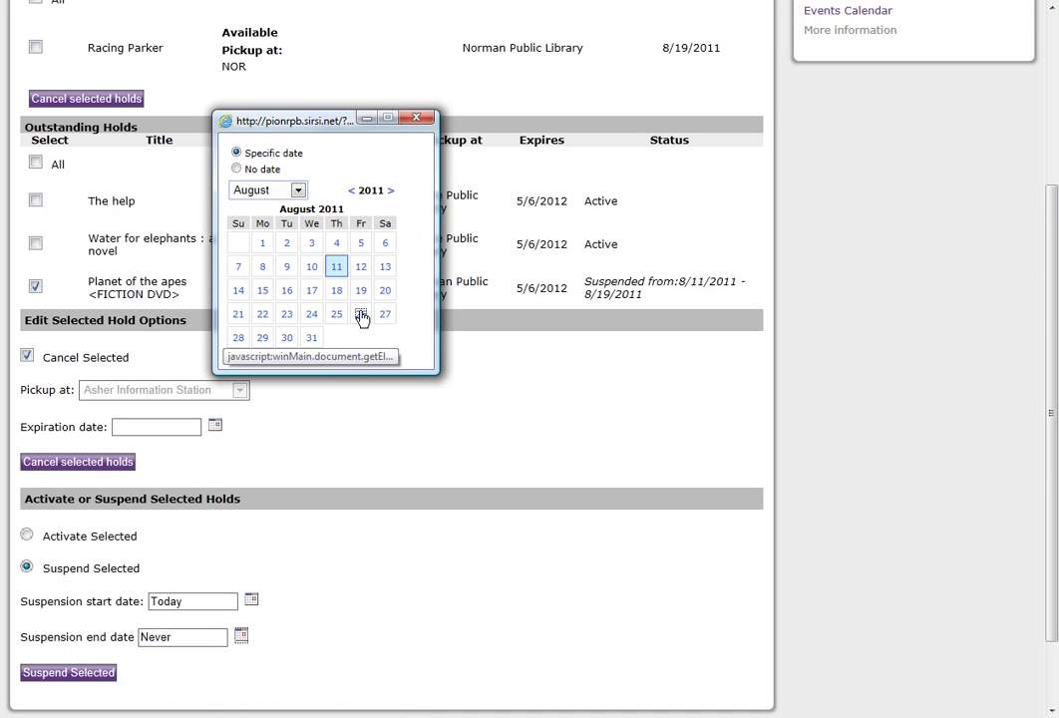
{"action": "left_click", "coordinate": [99, 674]}
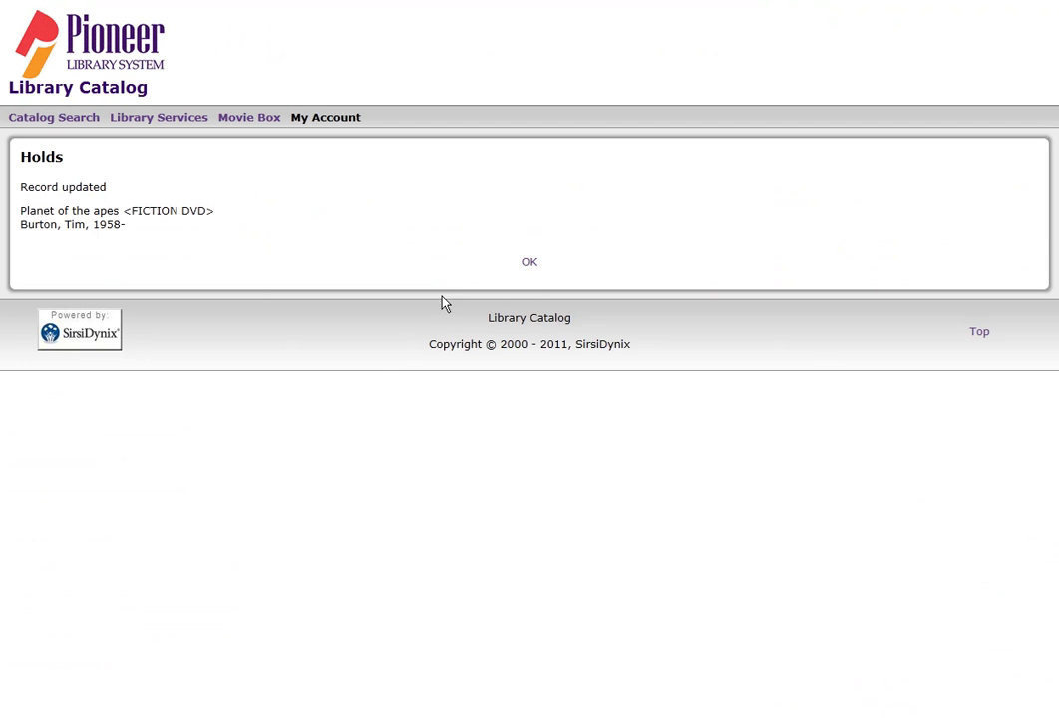
{"action": "left_click", "coordinate": [530, 265]}
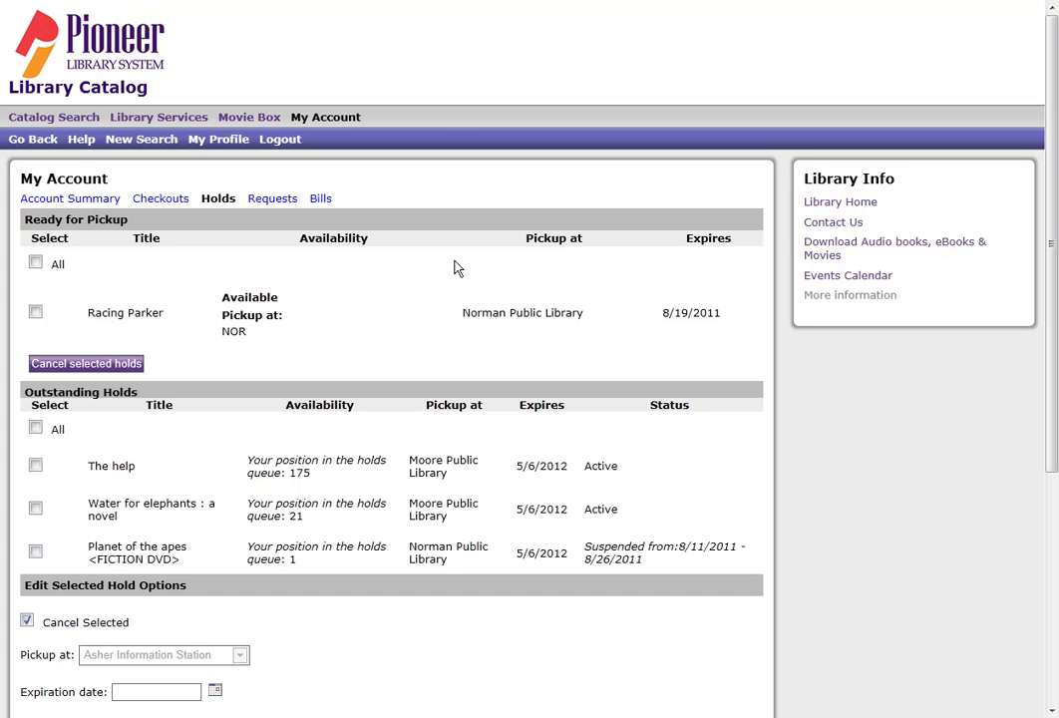
Start a new catalog search with the library's virtual-library e-mail address as the term
{"action": "left_click", "coordinate": [150, 142]}
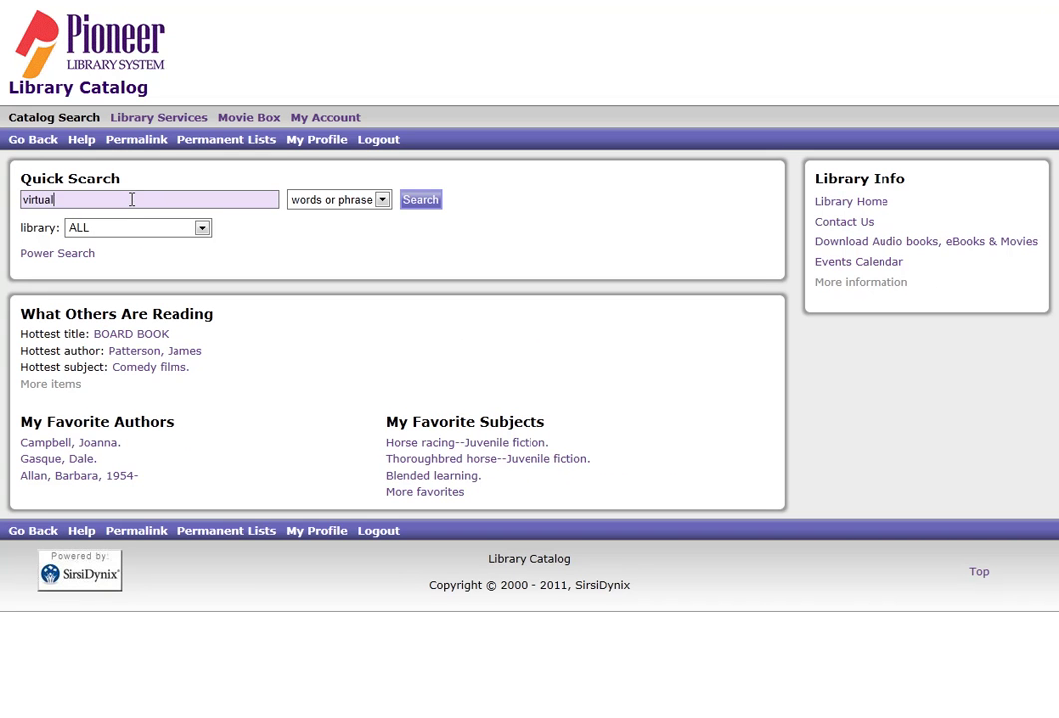
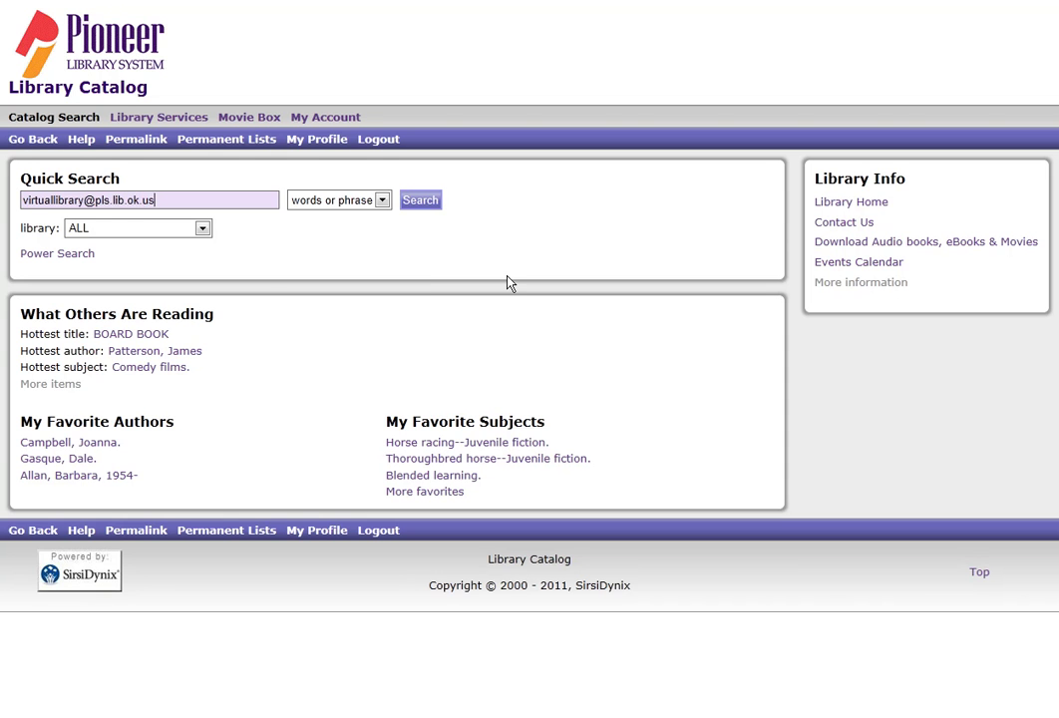